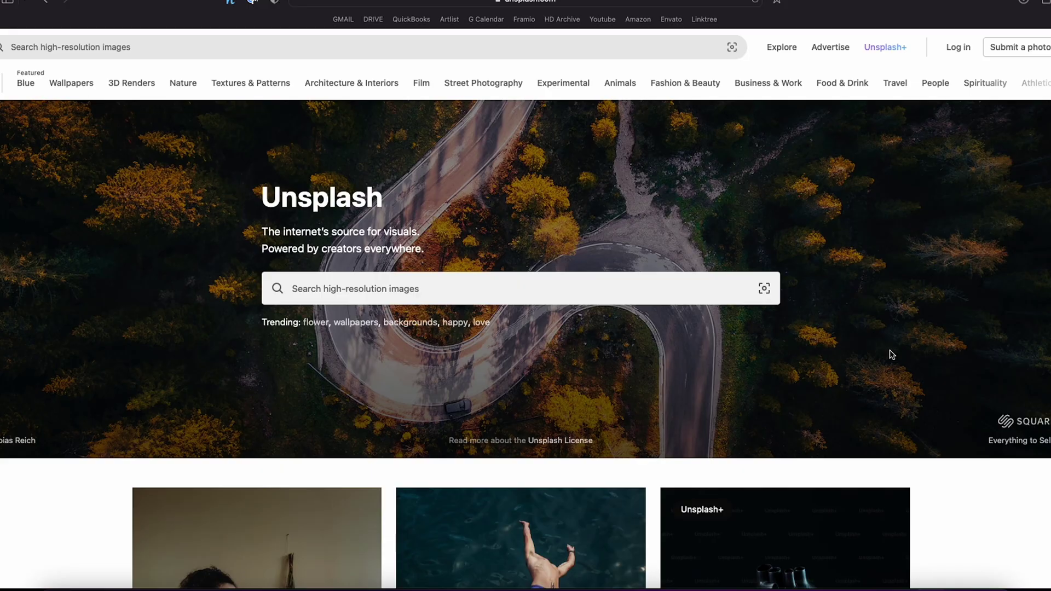
Step: Search Unsplash for 'tennis ball' and download the tennis ball photo on dark ground
click(658, 297)
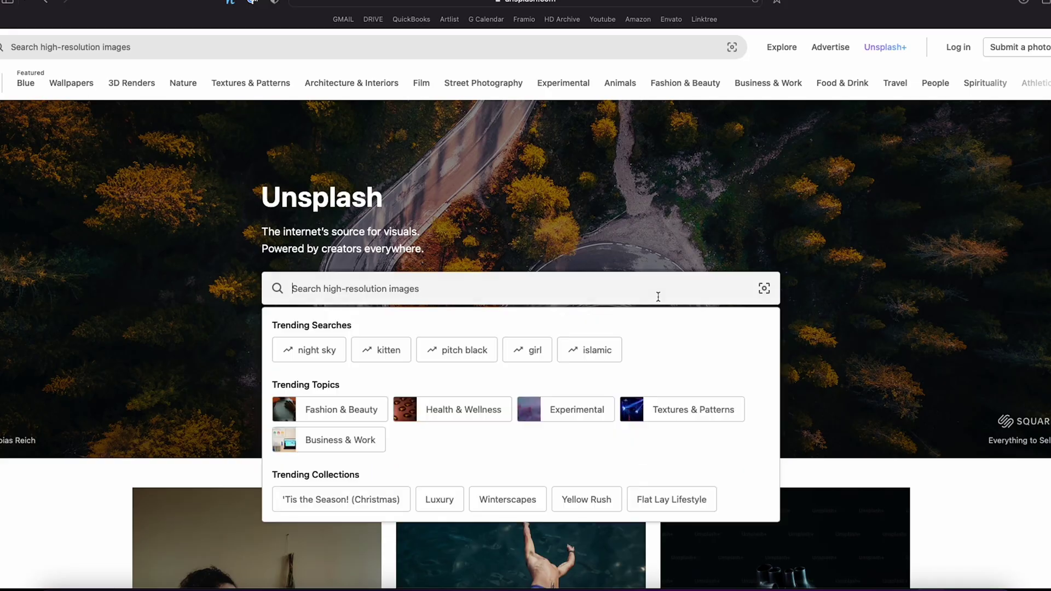
text(tennis ball)
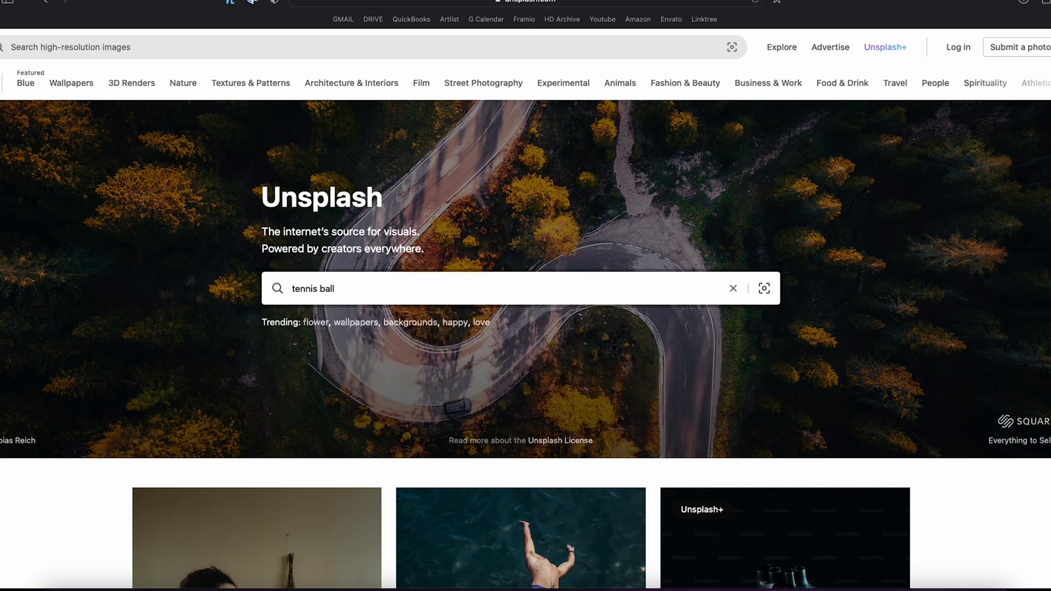
key(Return)
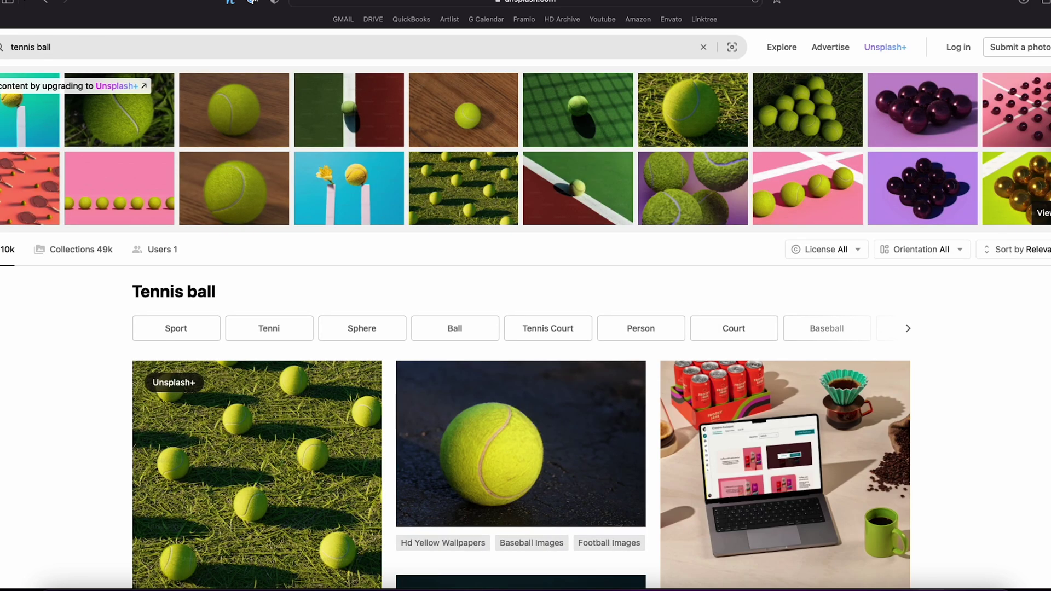
scroll(764, 242, down, 5)
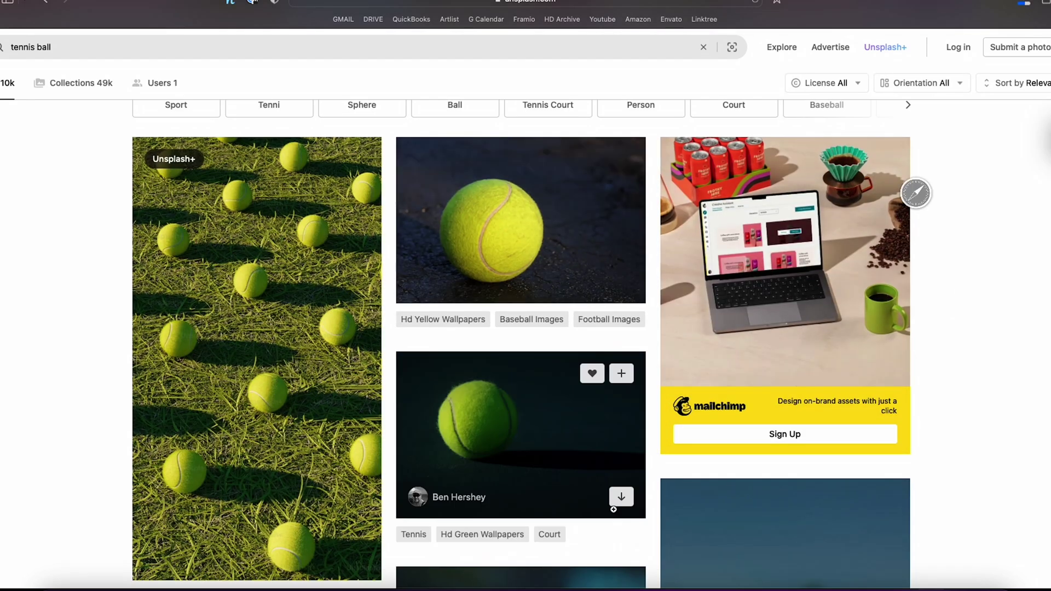
click(619, 495)
scroll(492, 360, down, 10)
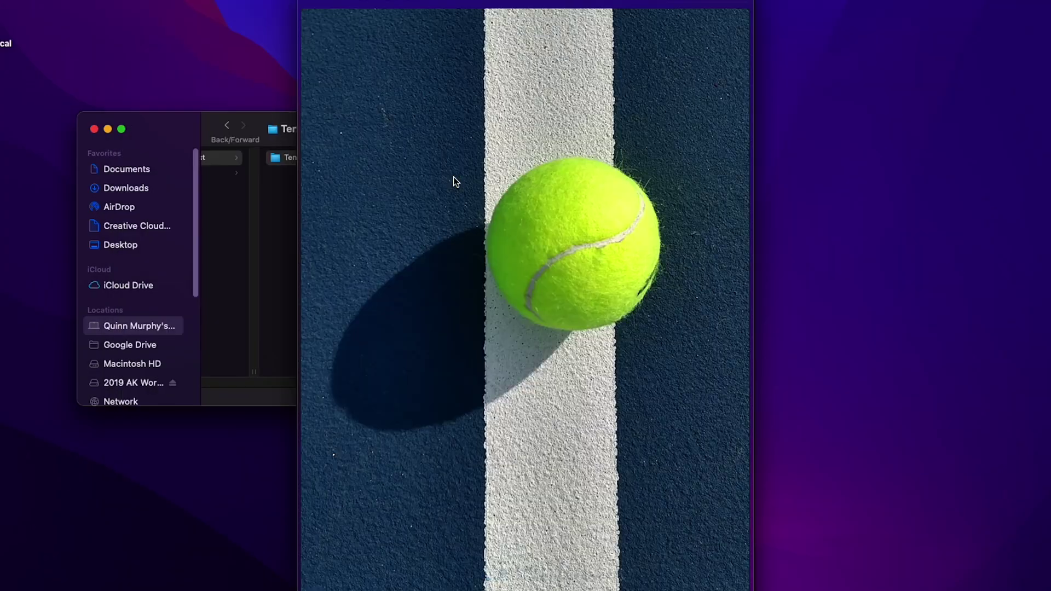
key(Down)
key(Down)
key(Down)
key(Down)
key(Down)
key(Down)
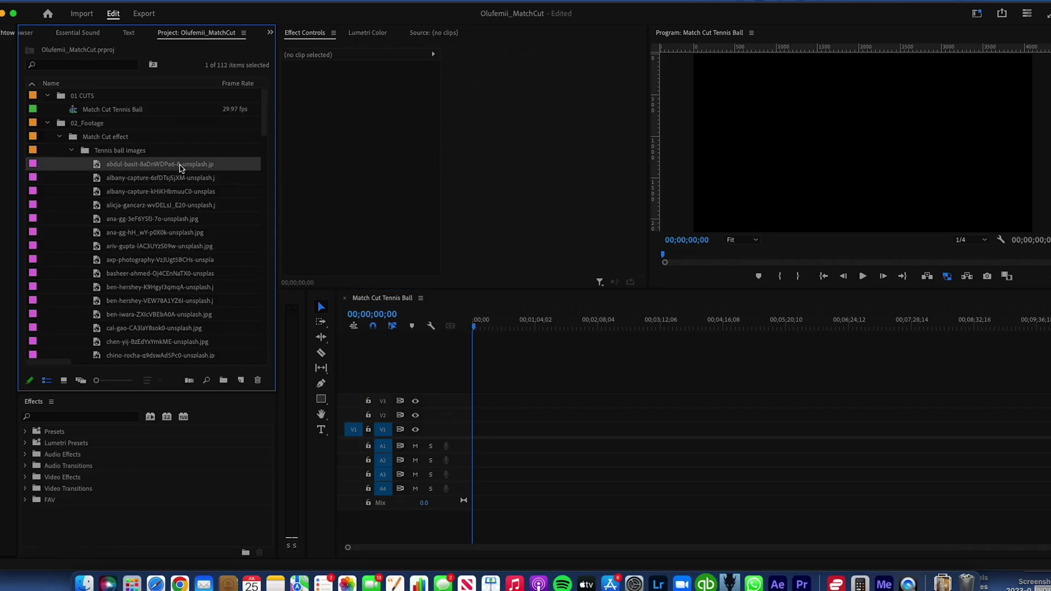
Step: Give all the selected tennis ball stills a duration of 00;00;00;03 via Speed/Duration
scroll(181, 230, down, 20)
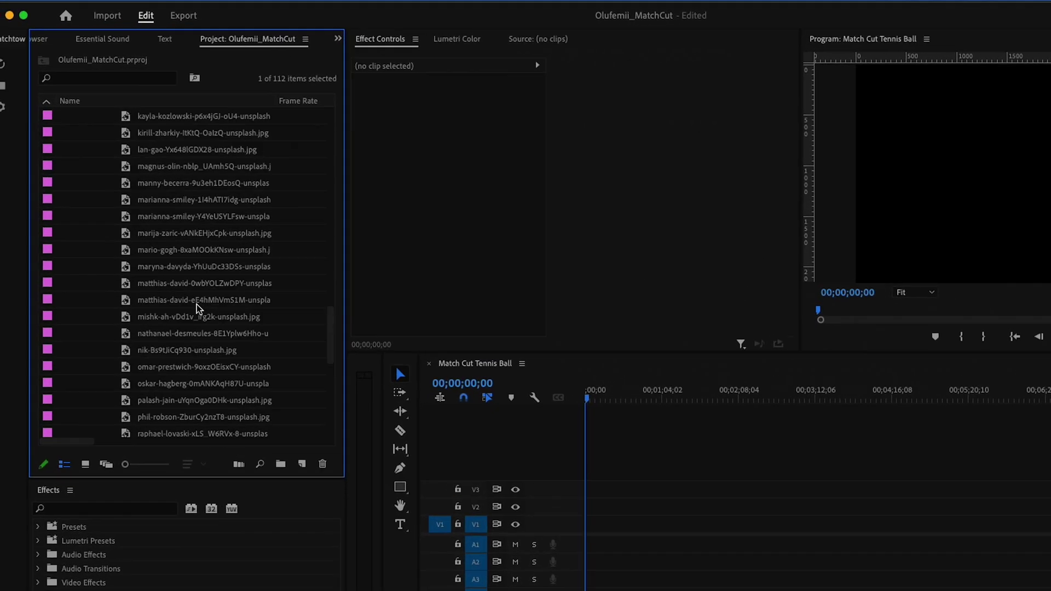
shift+click(184, 299)
right_click(225, 378)
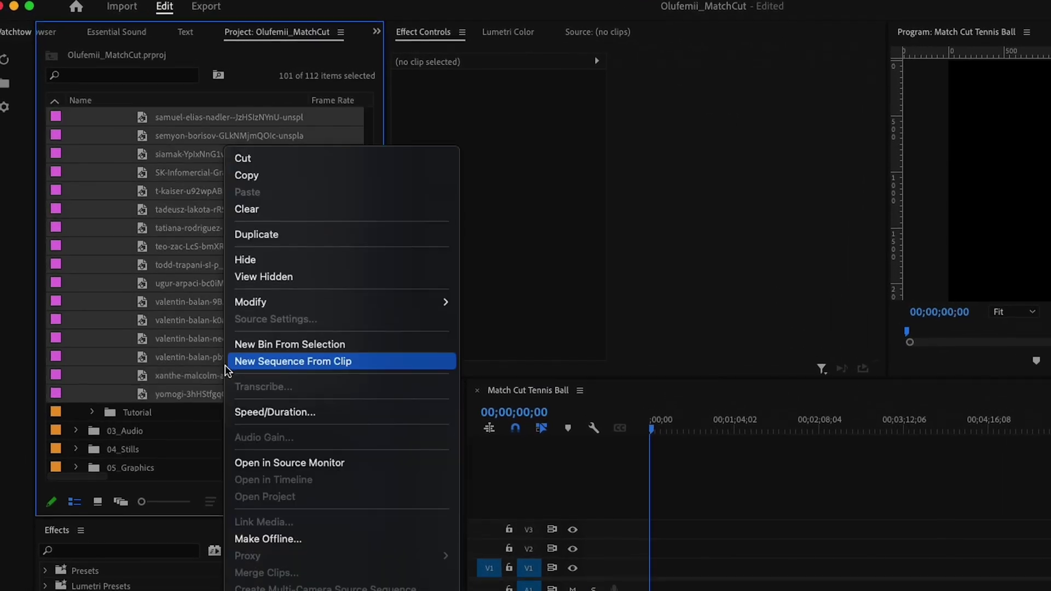
click(381, 323)
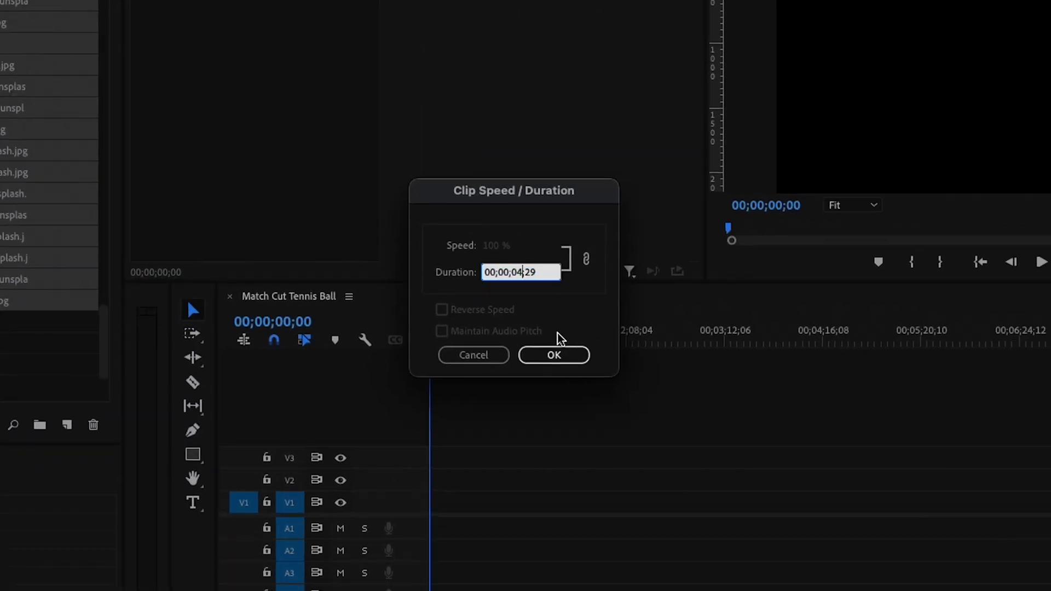
key(BackSpace)
text(0)
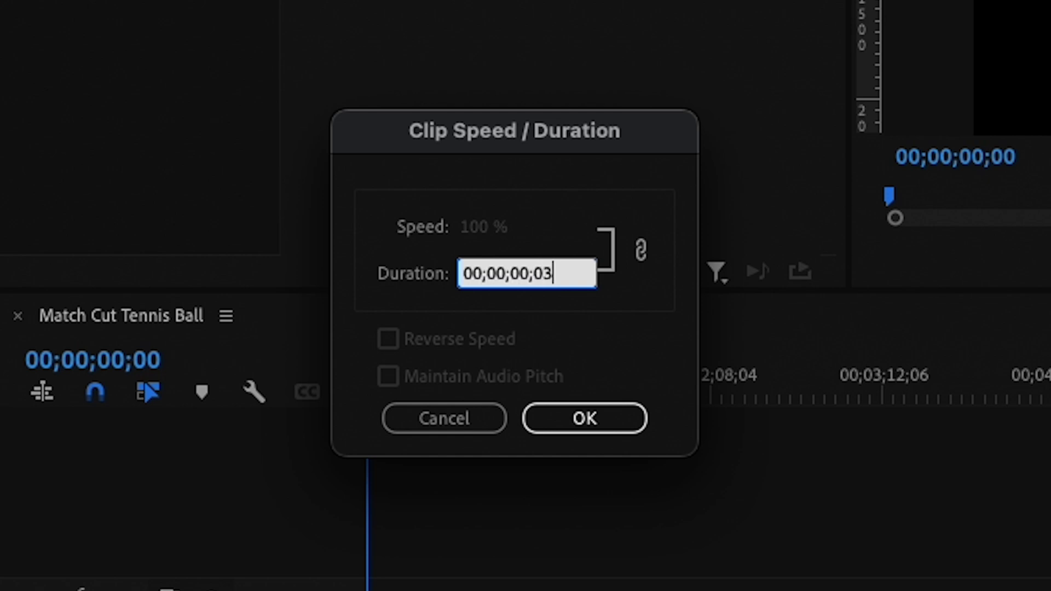
key(Return)
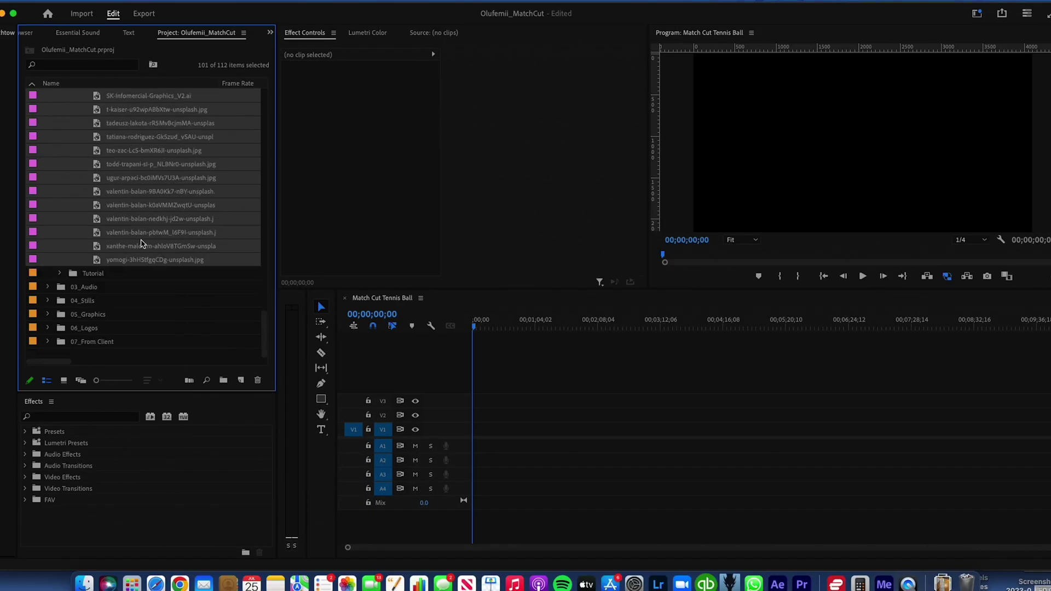
Step: Drop the selected tennis stills onto V1 and fit them in the timeline view
scroll(148, 231, up, 5)
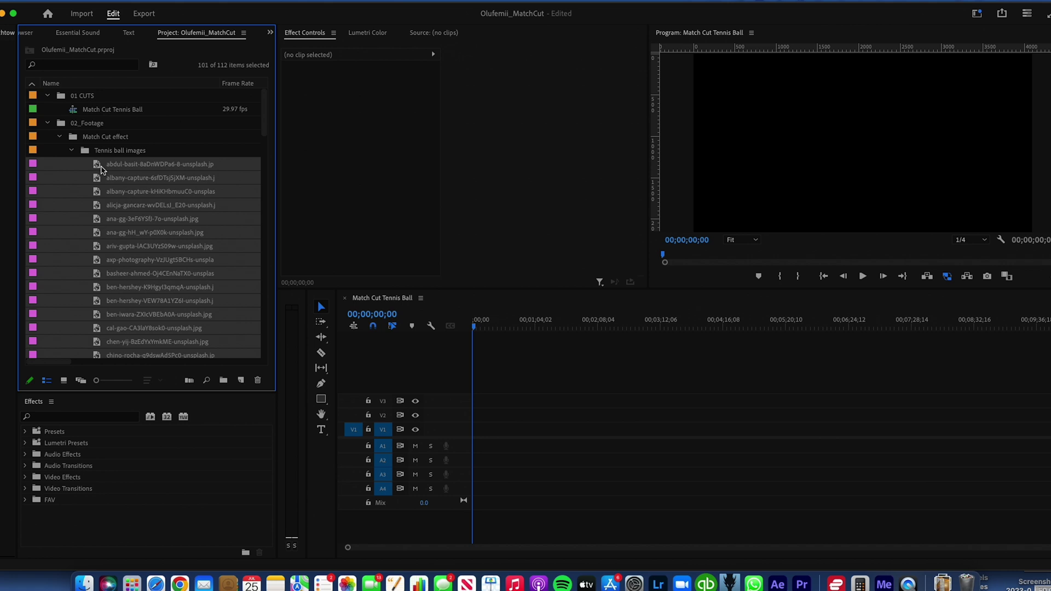
drag(477, 433, 476, 434)
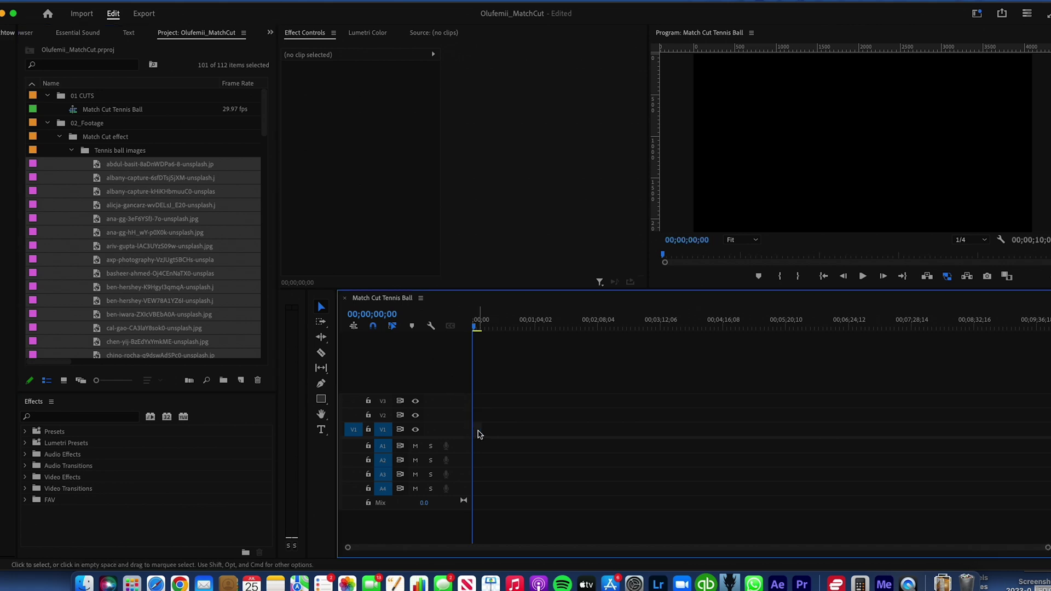
key(f)
key(equal)
key(equal)
key(equal)
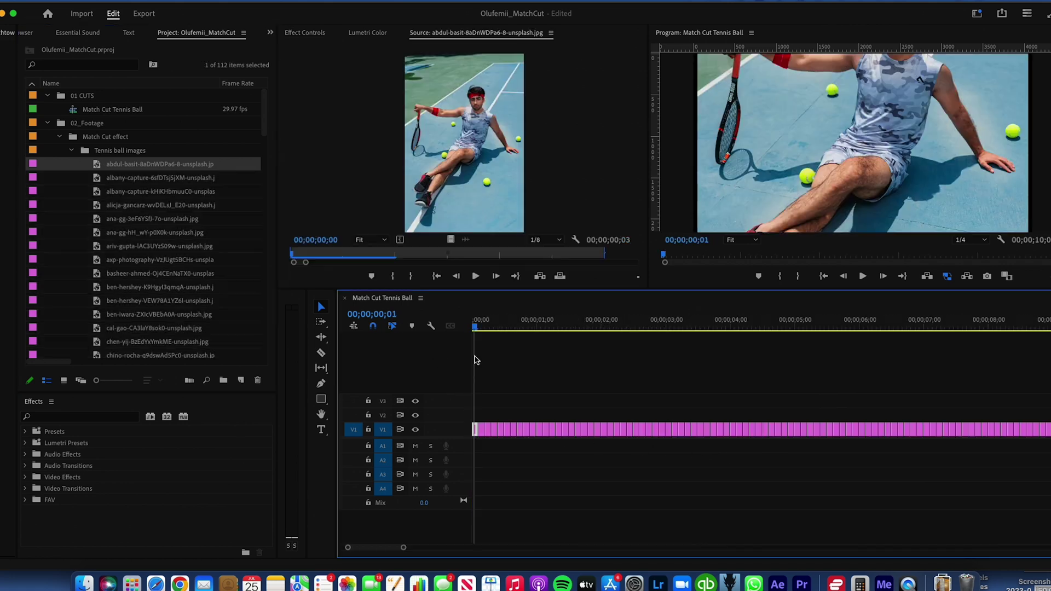
Step: Apply Scale to Frame Size to every clip in the sequence, then play it back
key(super+a)
key(minus)
key(minus)
right_click(534, 430)
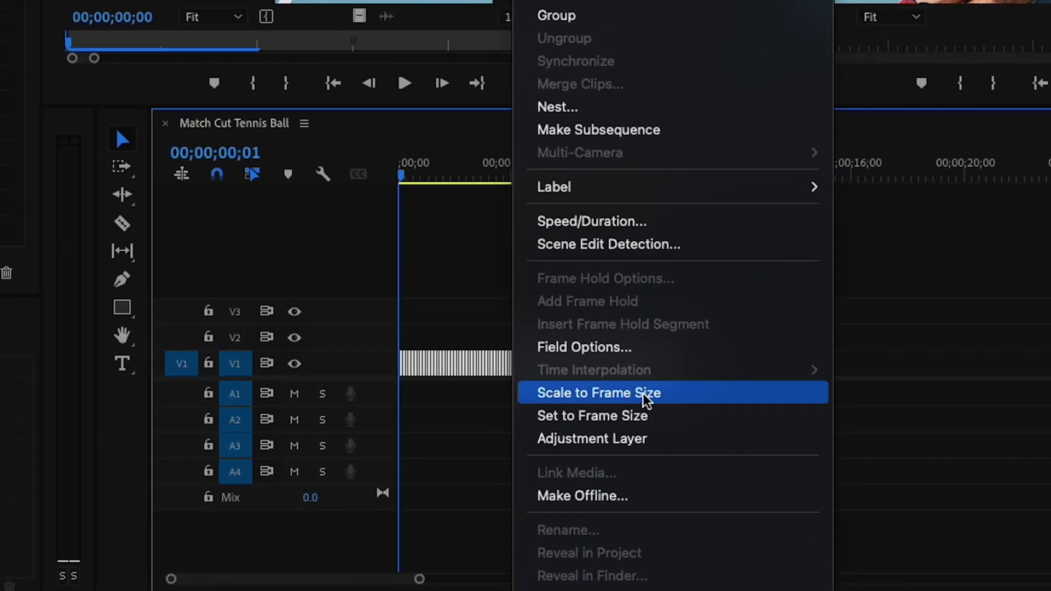
click(643, 393)
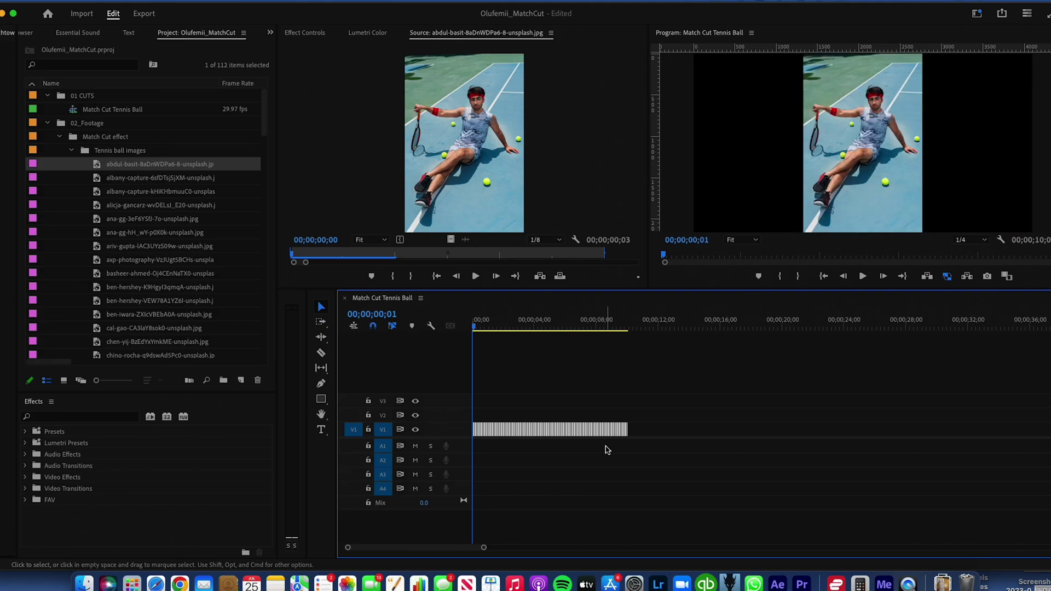
click(511, 391)
key(space)
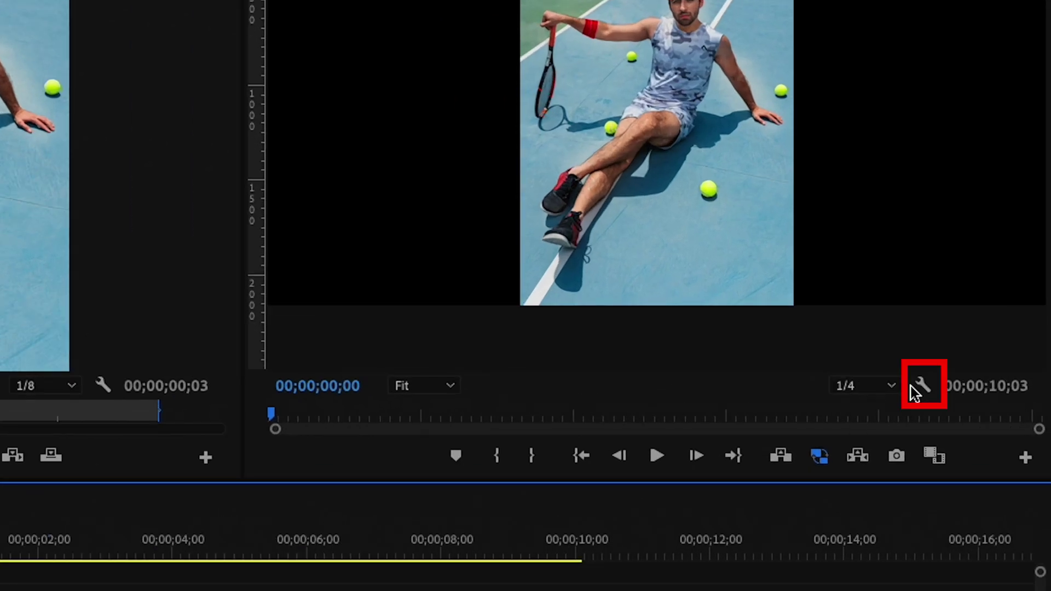
Step: Show safe margins in the Program monitor and place vertical and horizontal guides through the frame centre
click(915, 392)
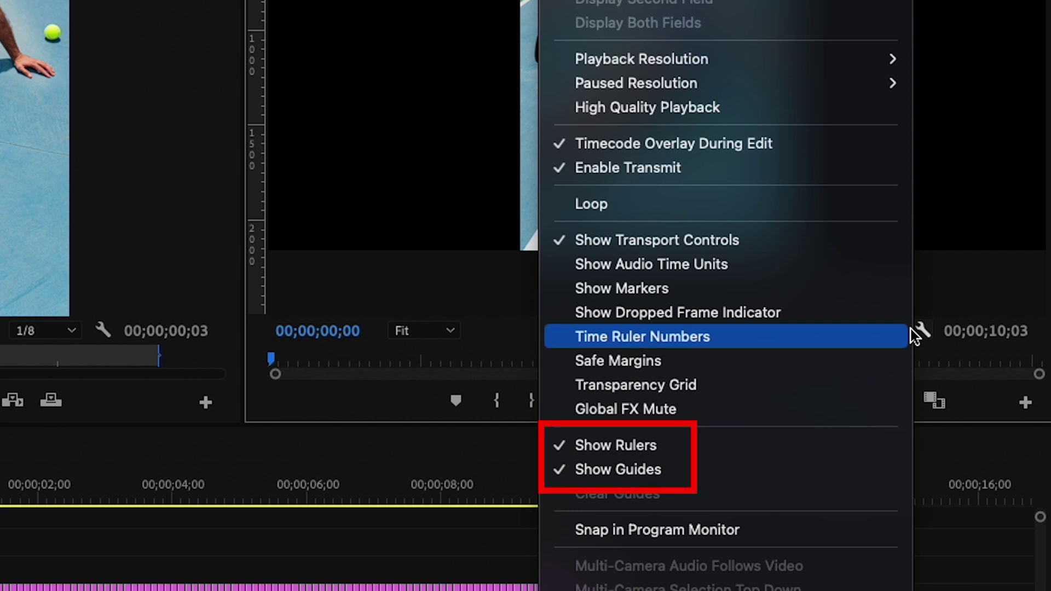
click(606, 361)
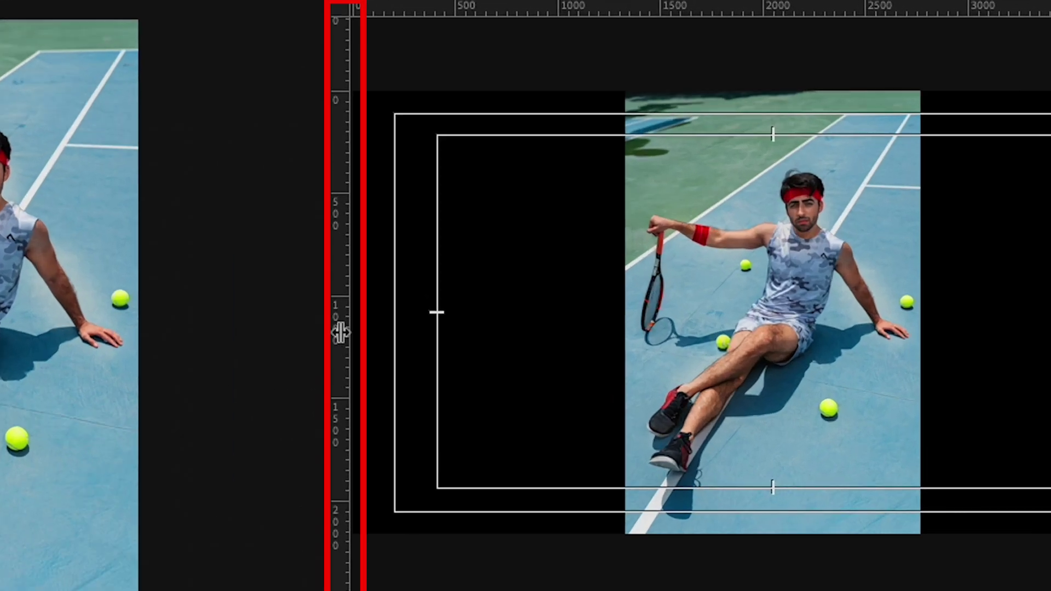
drag(345, 328, 712, 376)
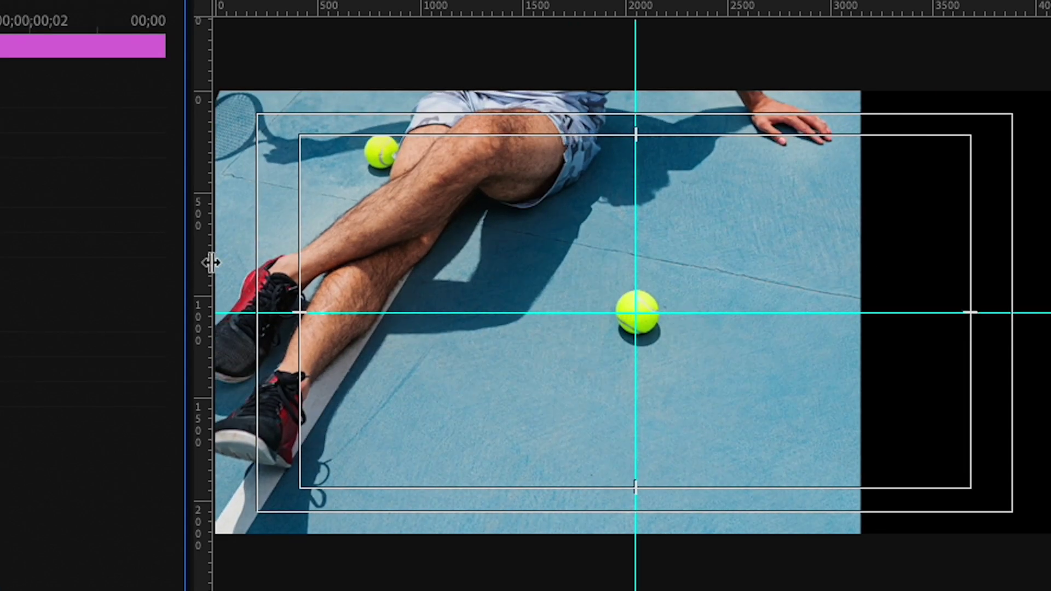
drag(211, 262, 613, 219)
drag(720, 338, 711, 336)
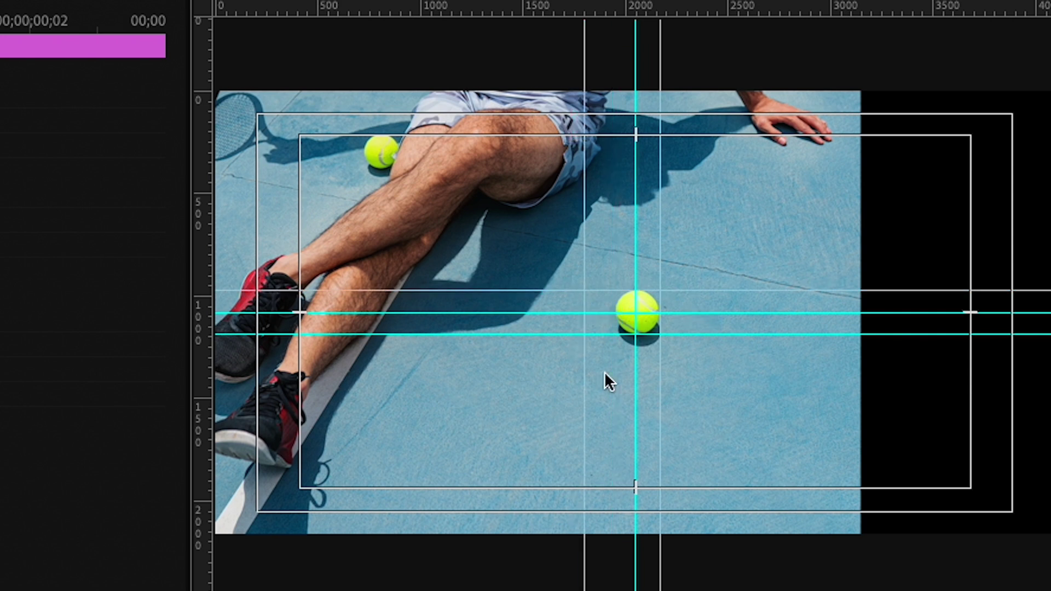
mouse_move(613, 343)
mouse_down()
mouse_move(591, 347)
mouse_move(620, 348)
mouse_up()
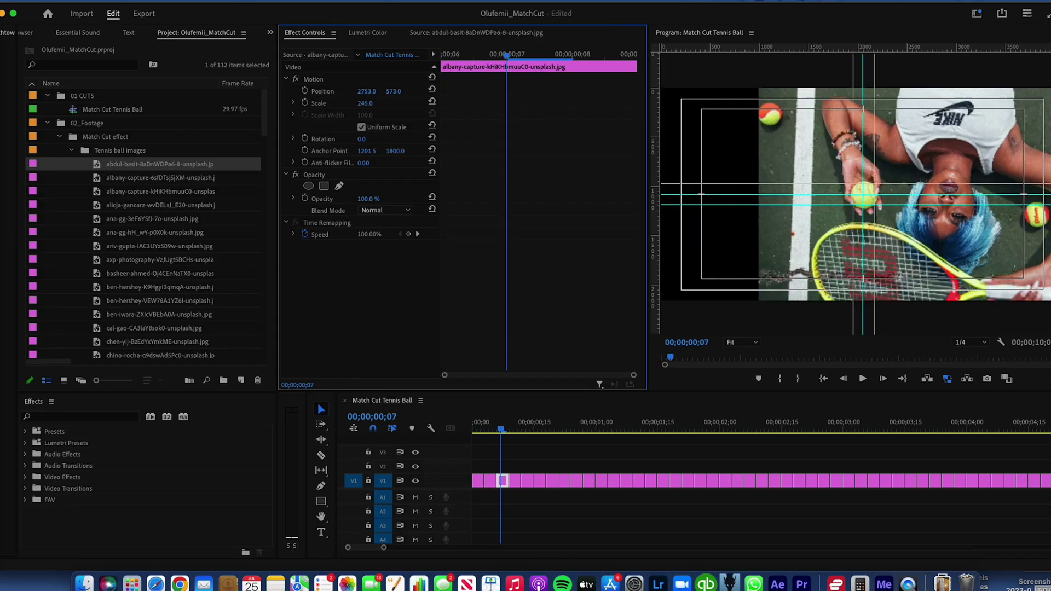
key(Down)
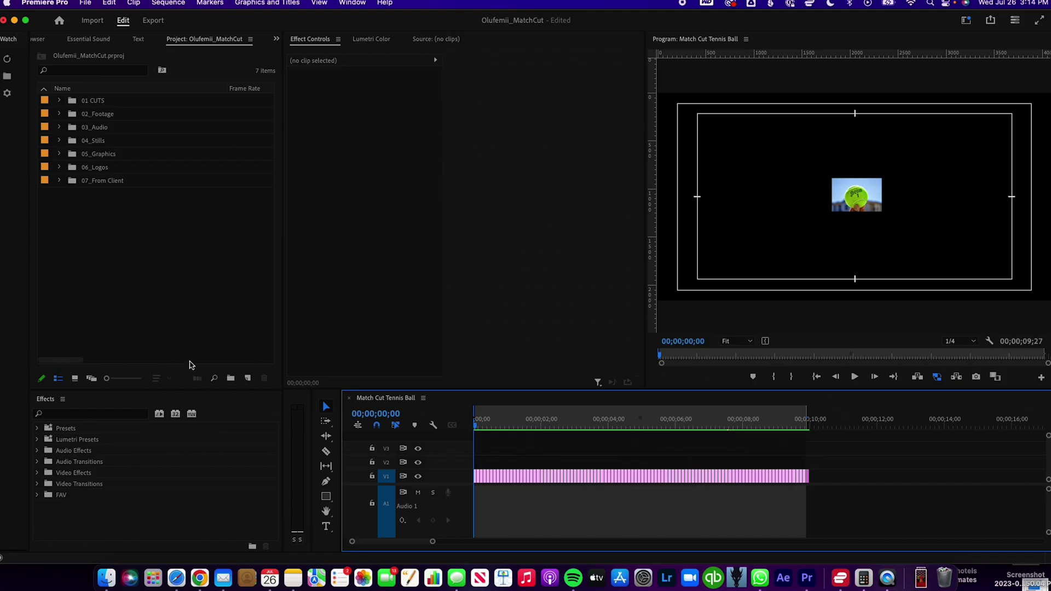
Step: Create a new adjustment layer, place it above the stills and extend it to their length
click(247, 378)
click(276, 431)
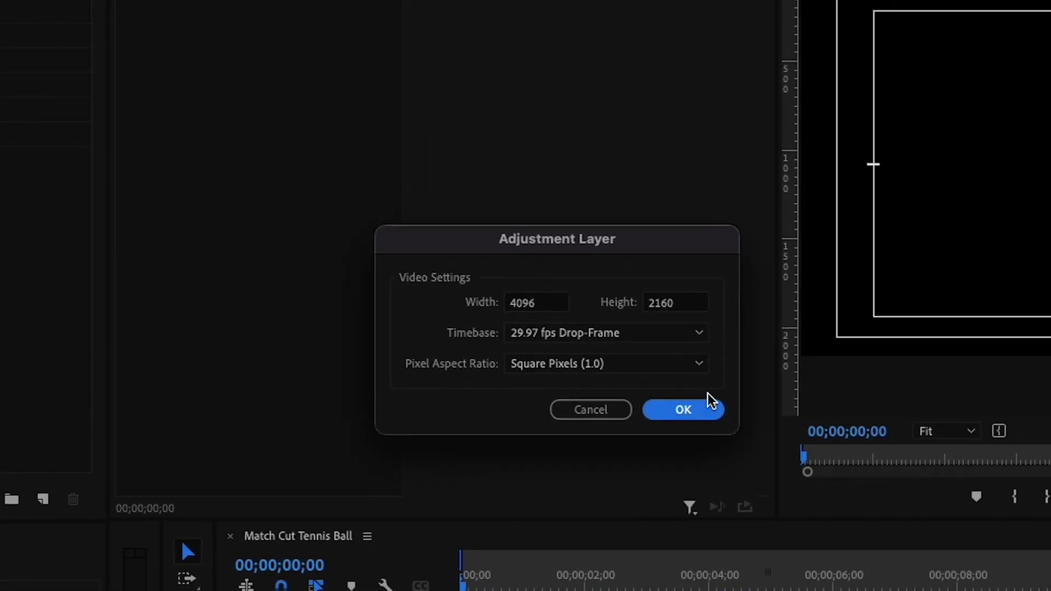
click(709, 407)
drag(23, 137, 368, 394)
drag(690, 392, 1002, 403)
Step: Apply the Transform effect to the adjustment layer and start keyframing its Scale
click(939, 400)
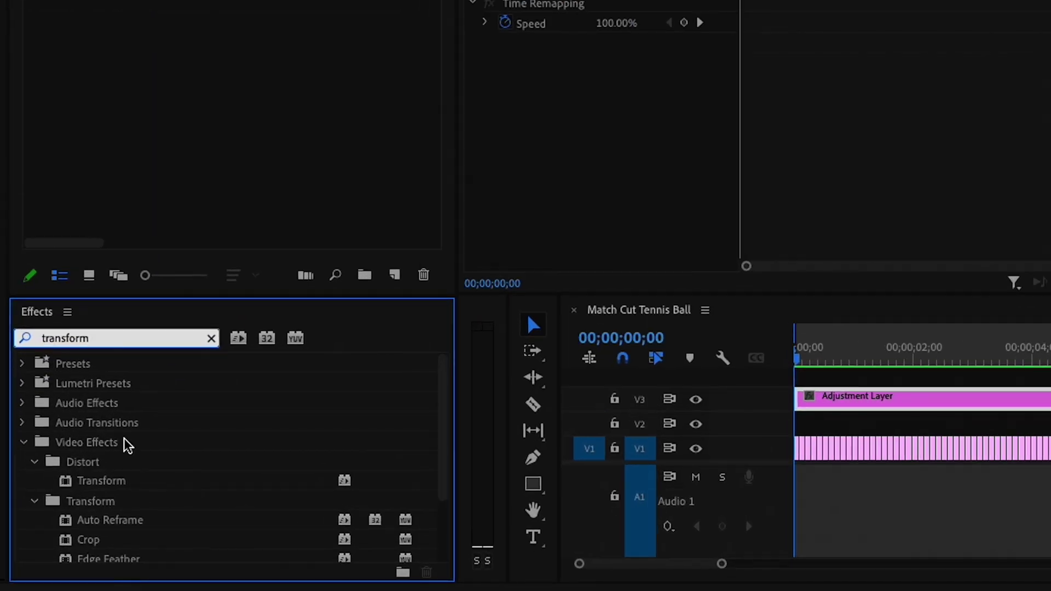
drag(110, 484, 906, 401)
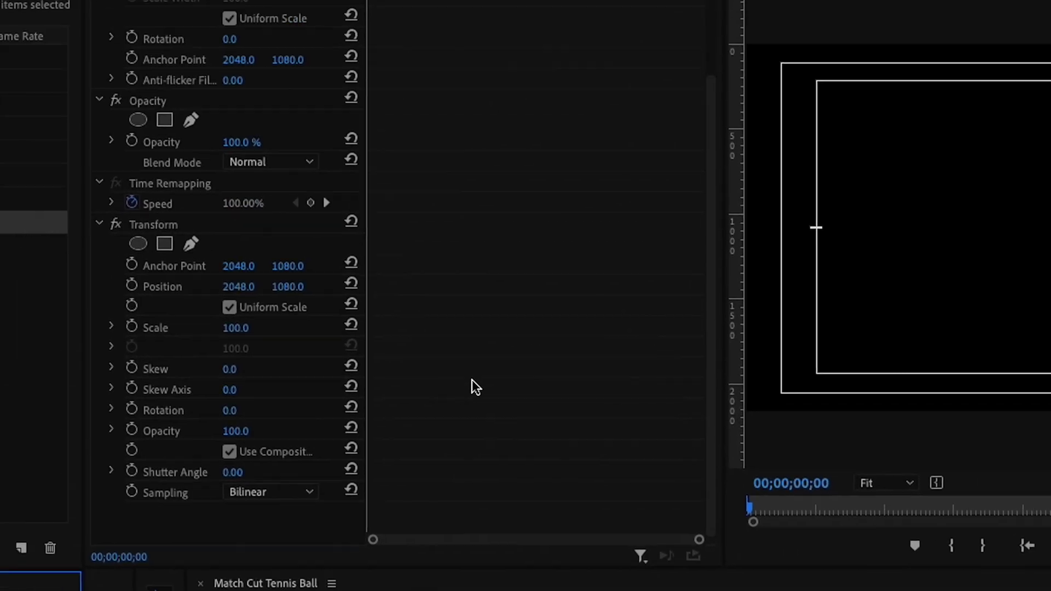
click(262, 349)
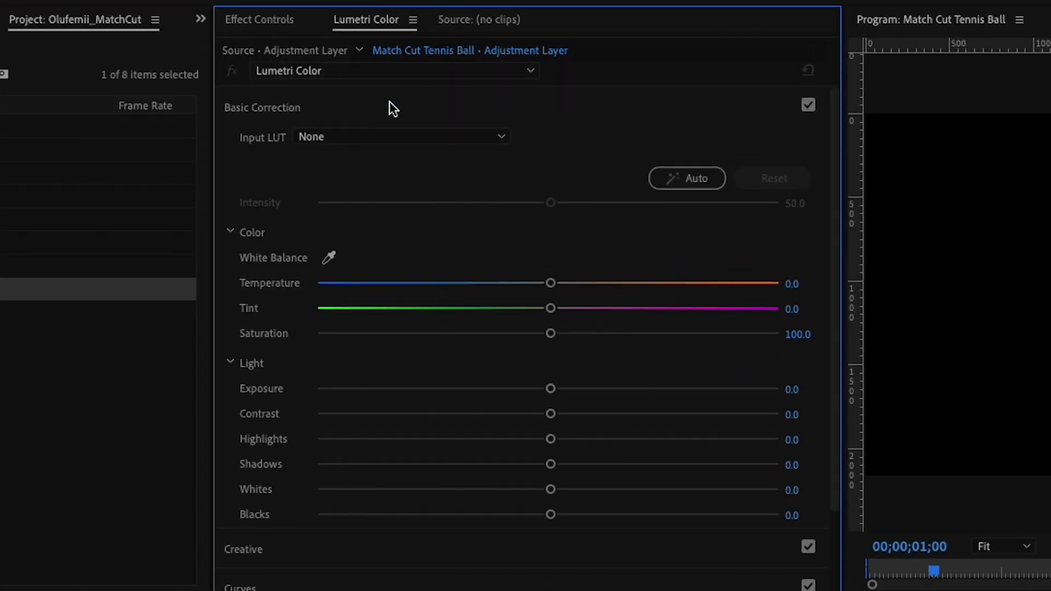
Step: In Lumetri Color, collapse Basic Correction and open the Creative Look list for a black-and-white look
click(389, 104)
click(353, 147)
click(368, 171)
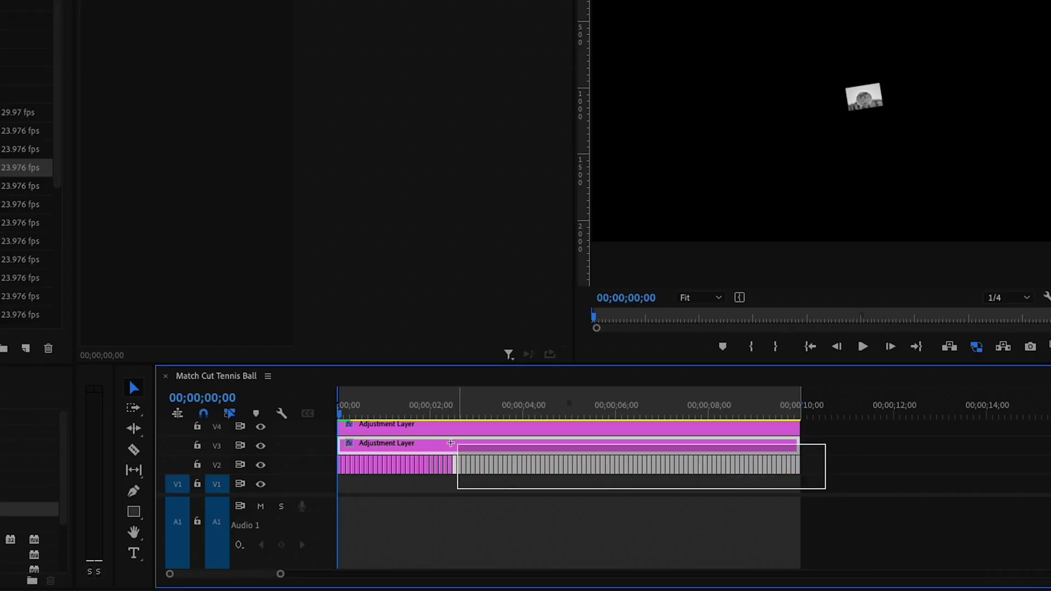
Step: Nest all the clips in the sequence as Nested Sequence 01
drag(451, 443, 333, 441)
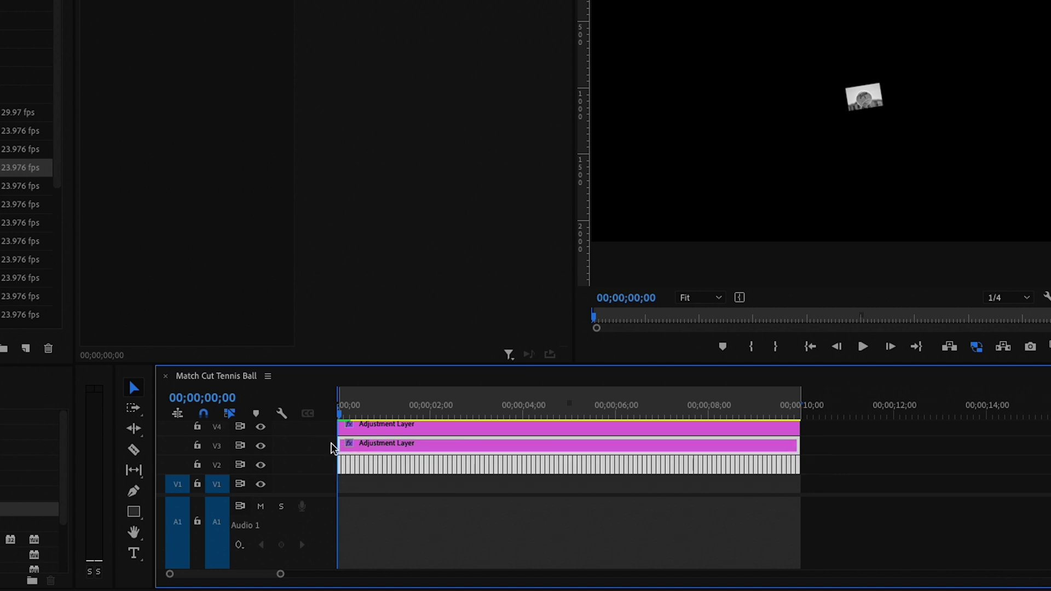
right_click(381, 438)
click(439, 228)
click(435, 236)
Step: Place Overlay_Paper_White_1.mp4 on V1 beneath the nest and preview the paper-textured result
drag(16, 167, 318, 484)
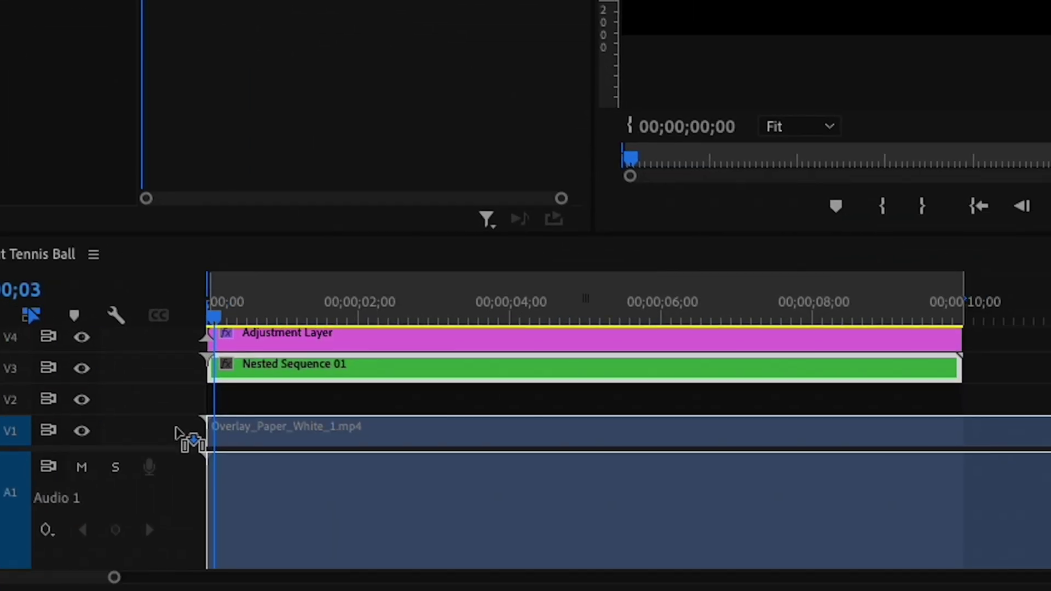
drag(175, 432, 188, 416)
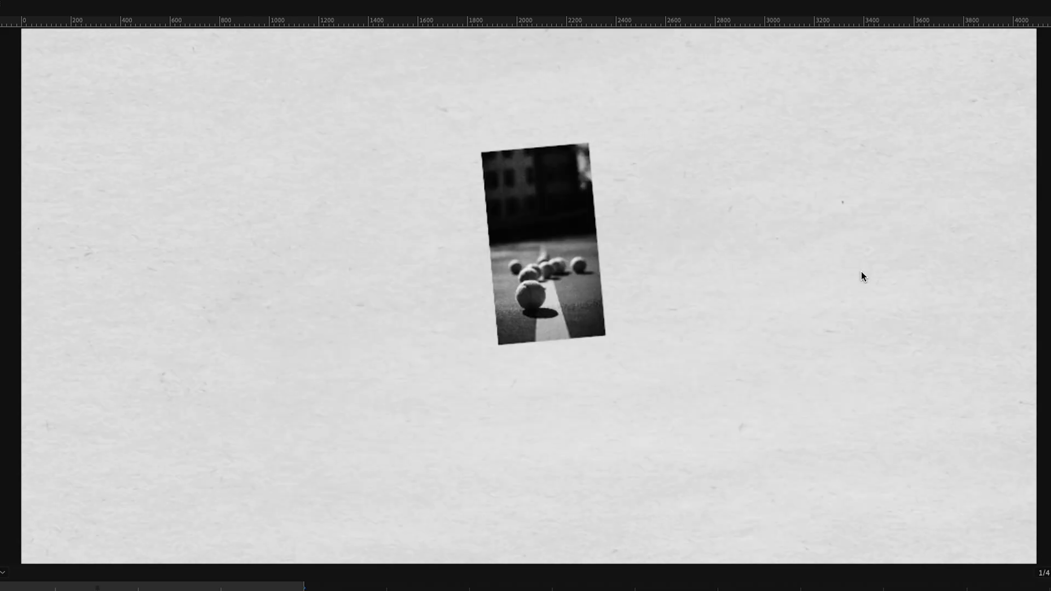
key(grave)
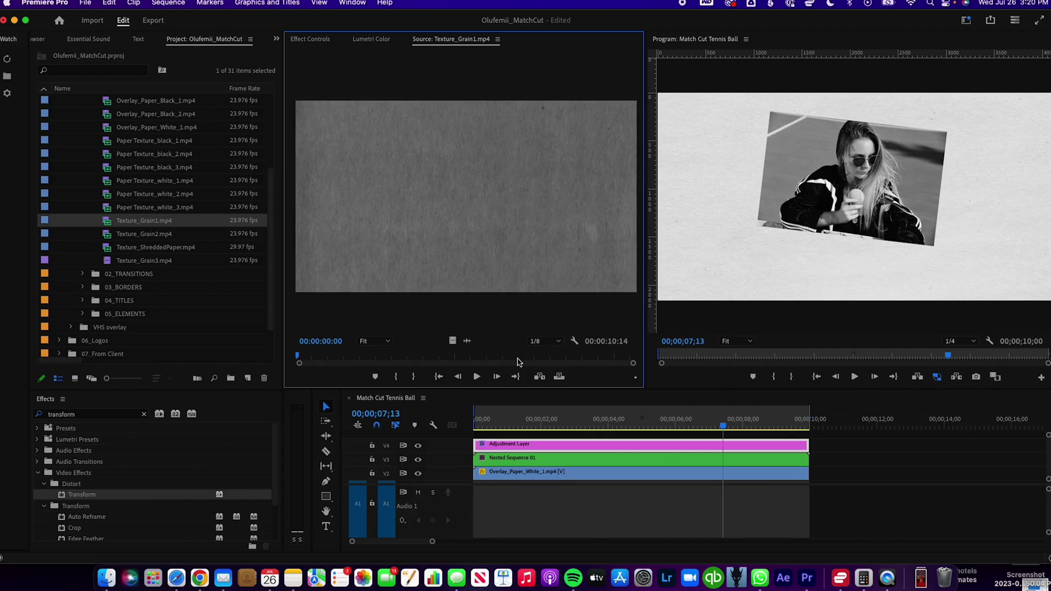
Step: Add Texture_Grain1.mp4 on top of the sequence and set its blend mode to Overlay
drag(466, 196, 629, 452)
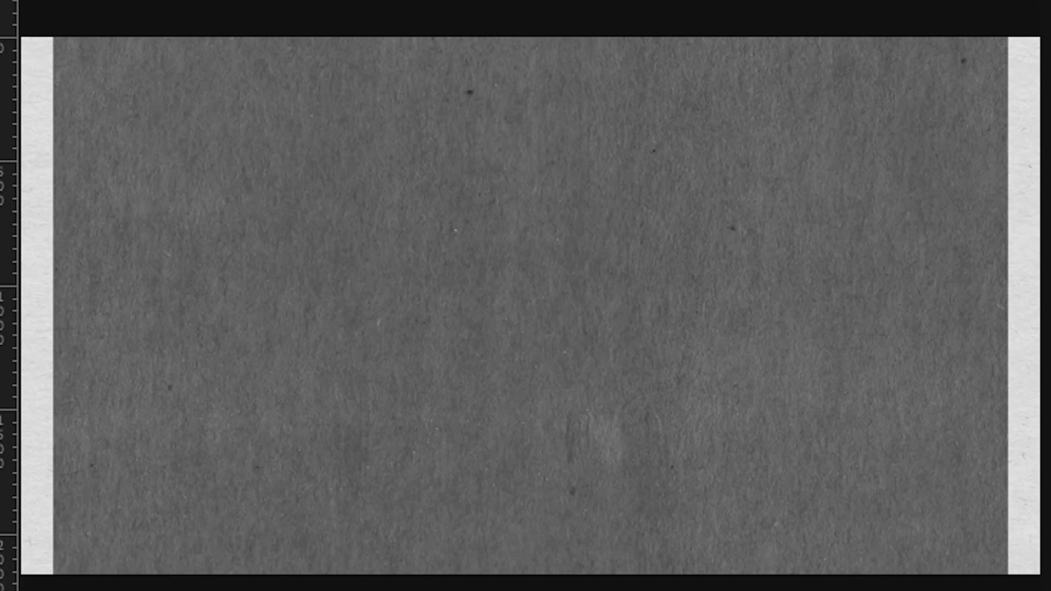
click(404, 493)
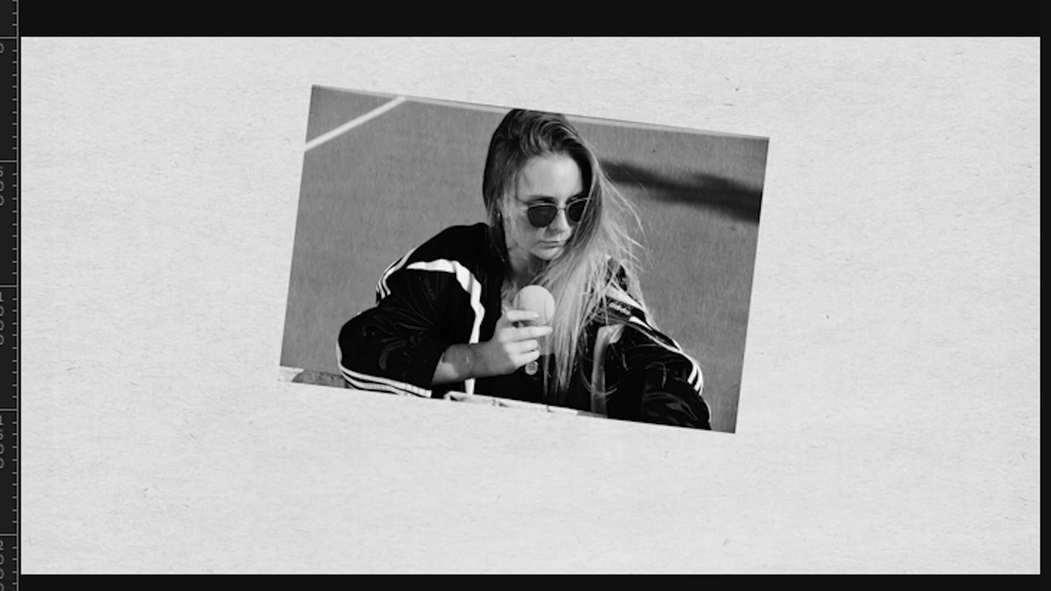